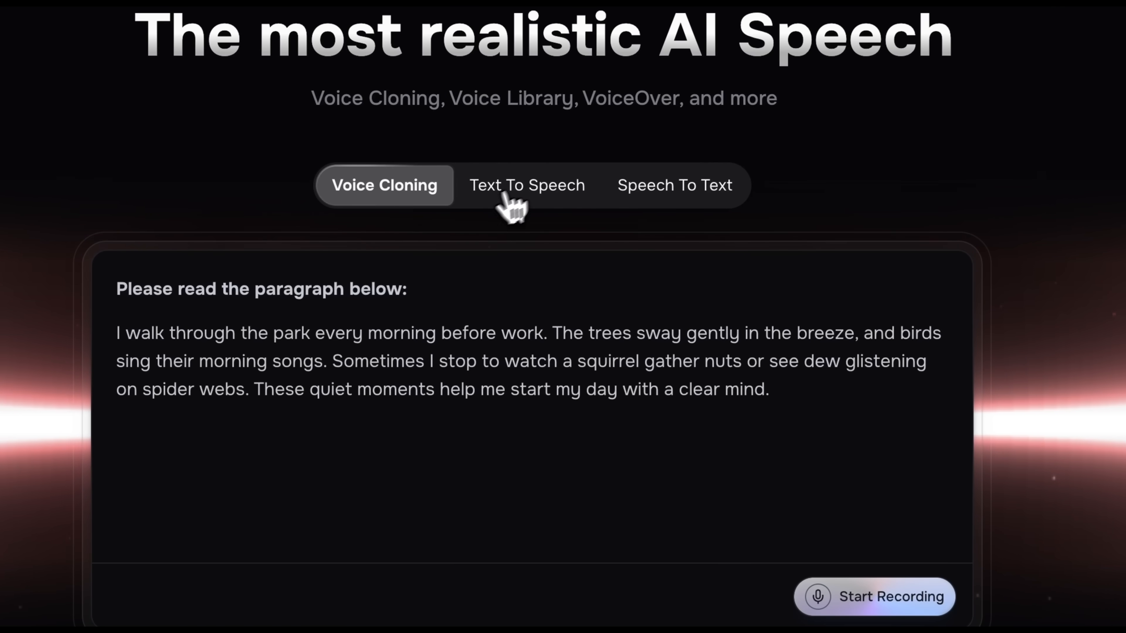
- Look through the home page's Text To Speech demo with its sample voices, and show the Speech To Text demo
left_click(546, 195)
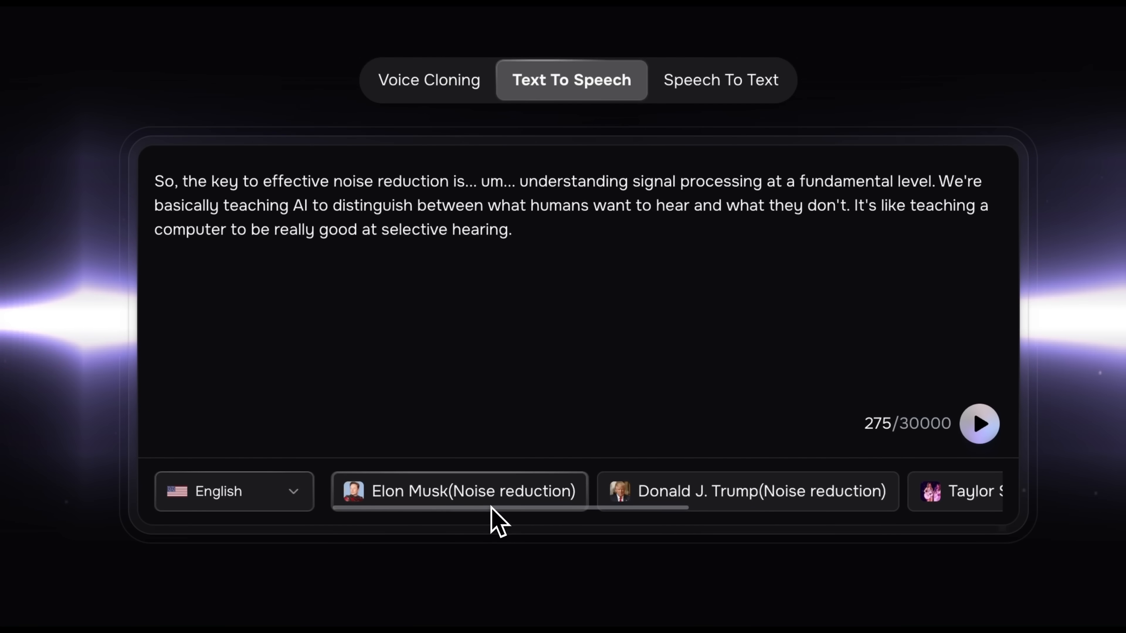
left_click_drag(491, 507, 828, 498)
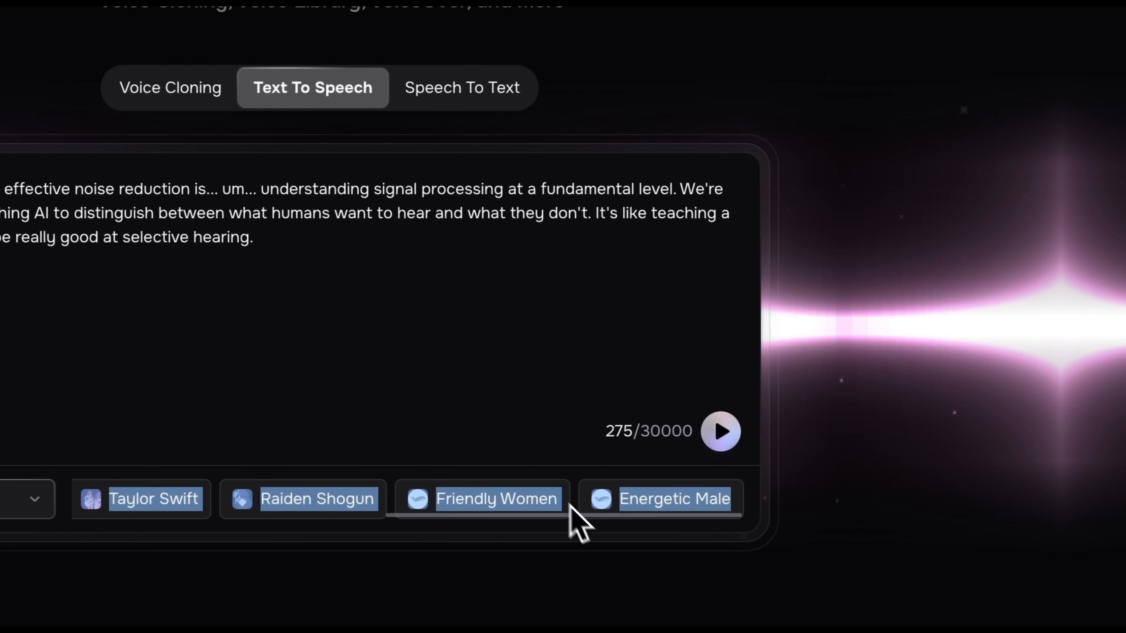
left_click(502, 488)
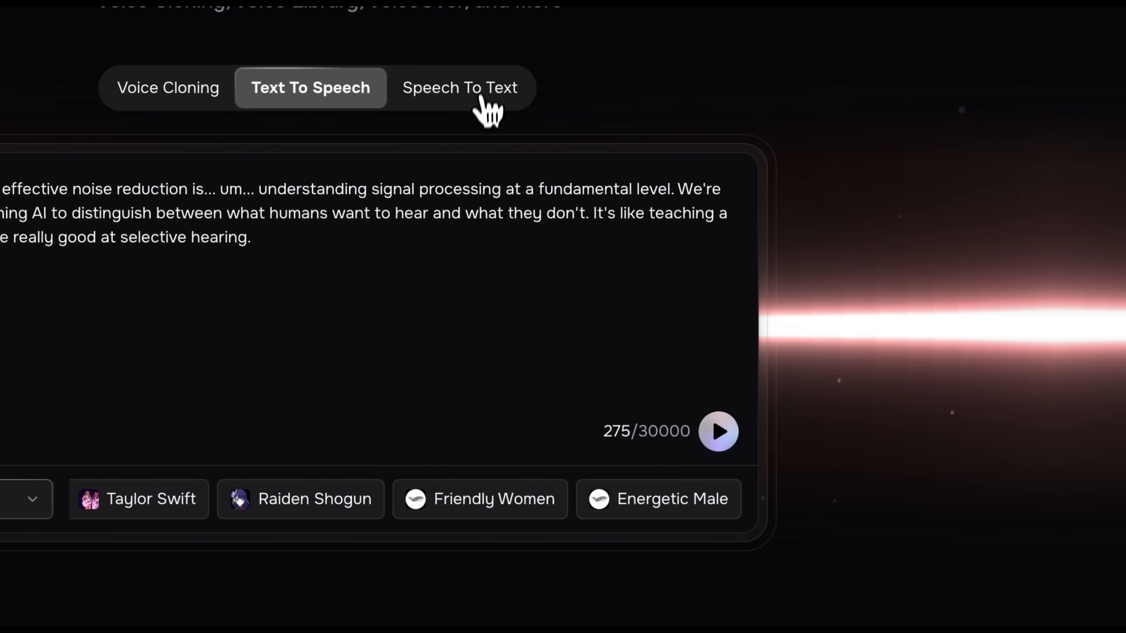
left_click(481, 91)
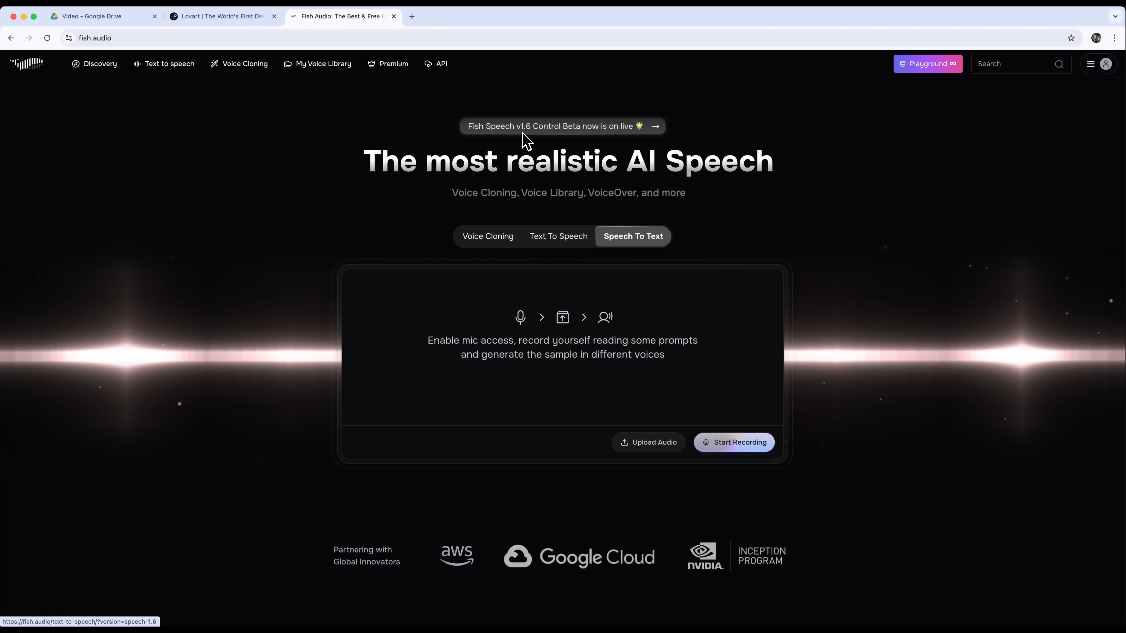
- Open the Fish Speech v1.6 Control Beta page and enter the "Sometimes, the only thing standing between you and your dream" script with (break), (breath) and (long-break) cues
left_click(523, 133)
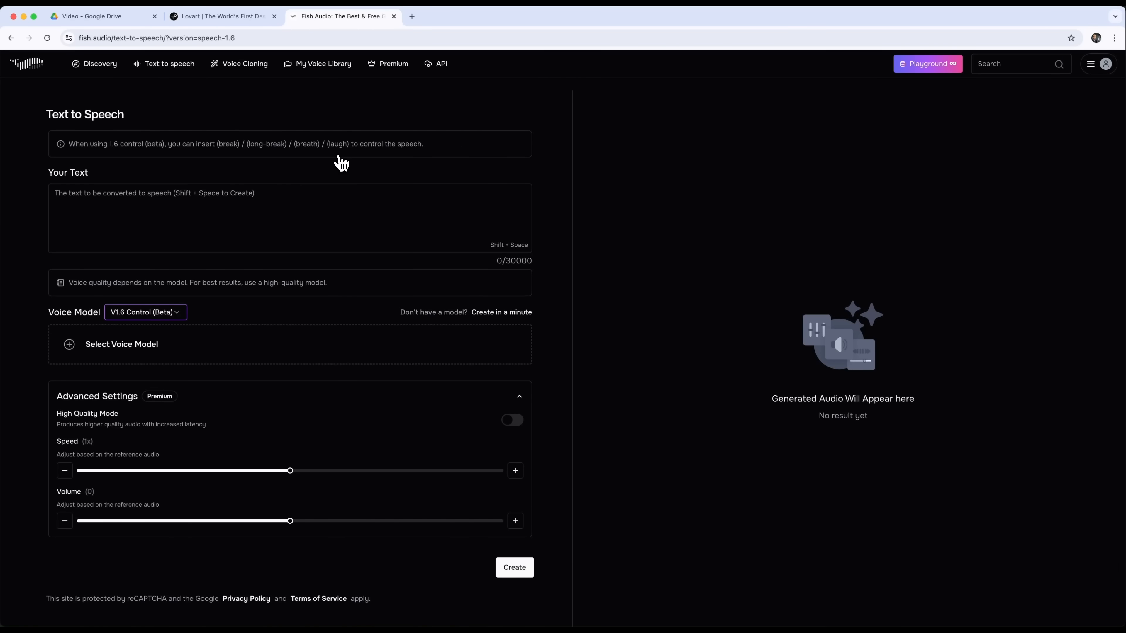
left_click(221, 216)
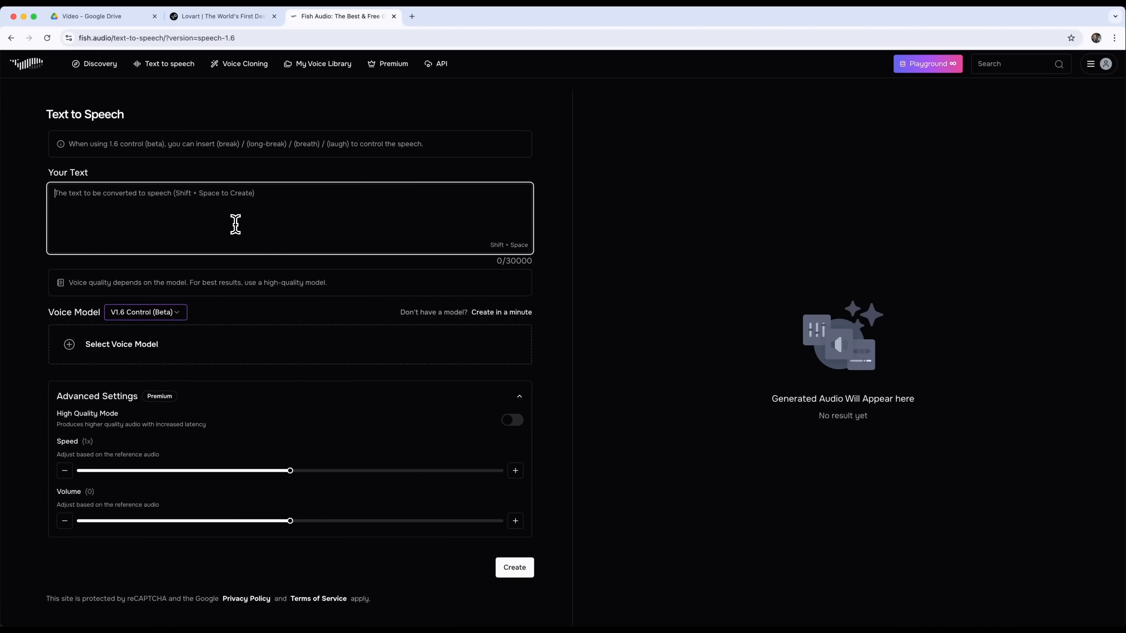
type("Sometimes, the only thing standing between you and your dream is... (break) your own doubt. (breath) So take a deep breath, (break) straighten your back, and remind yourself — you’ve got this. (long-break) You were born to do something great.")
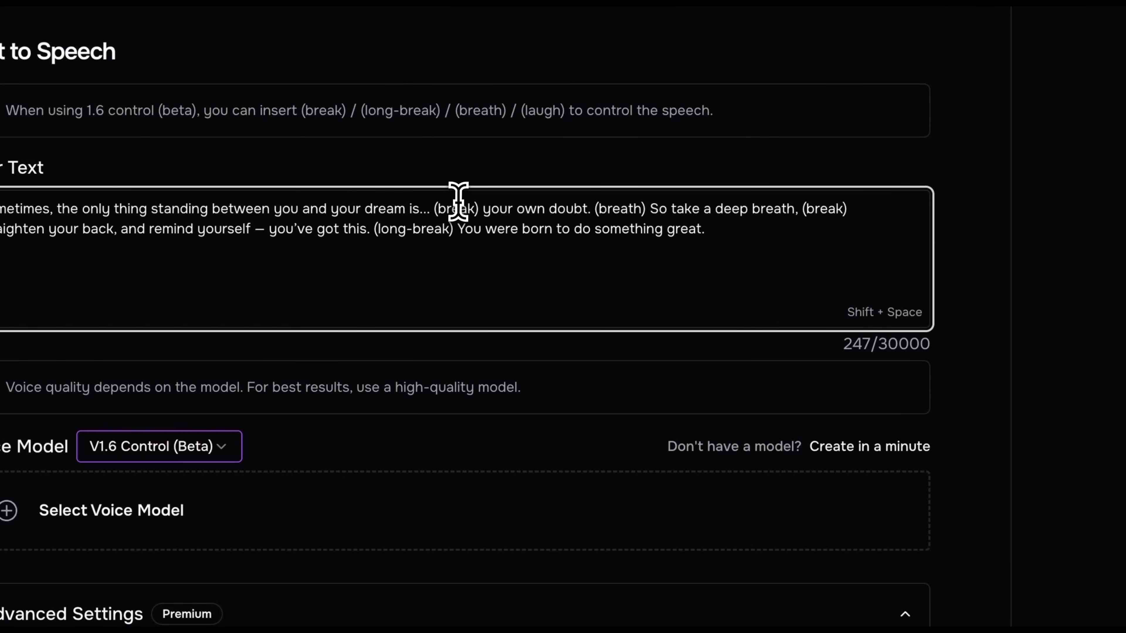
double_click(459, 208)
left_click(633, 210)
double_click(634, 209)
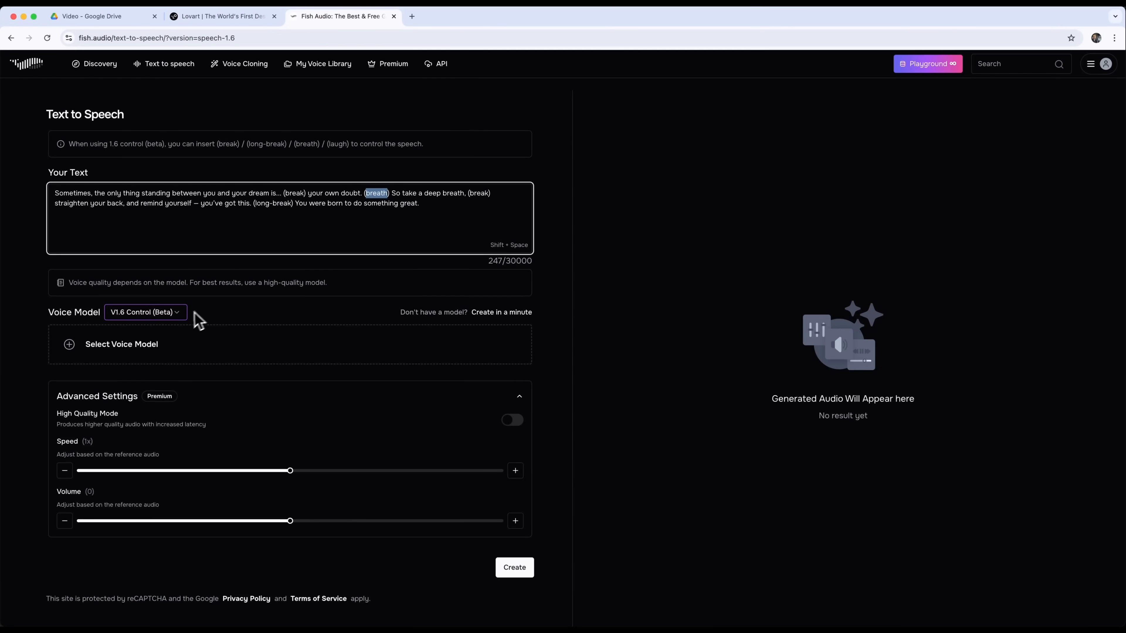
- Generate the speech with V1.6 Control (Beta) at 0.9x speed and download the resulting audio
left_click(182, 313)
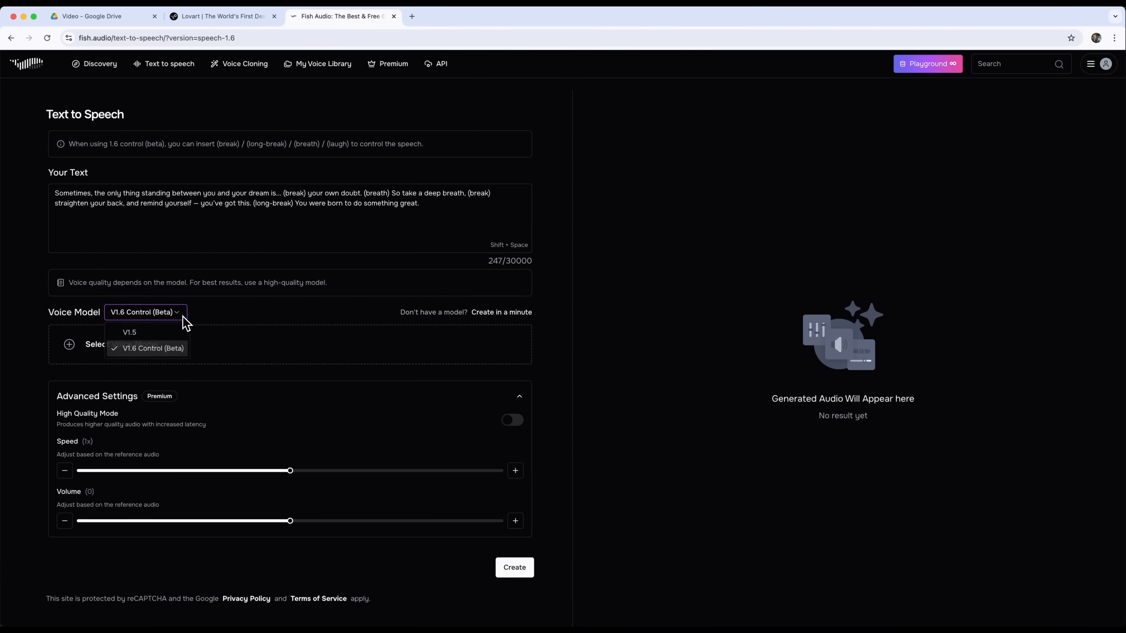
left_click(572, 295)
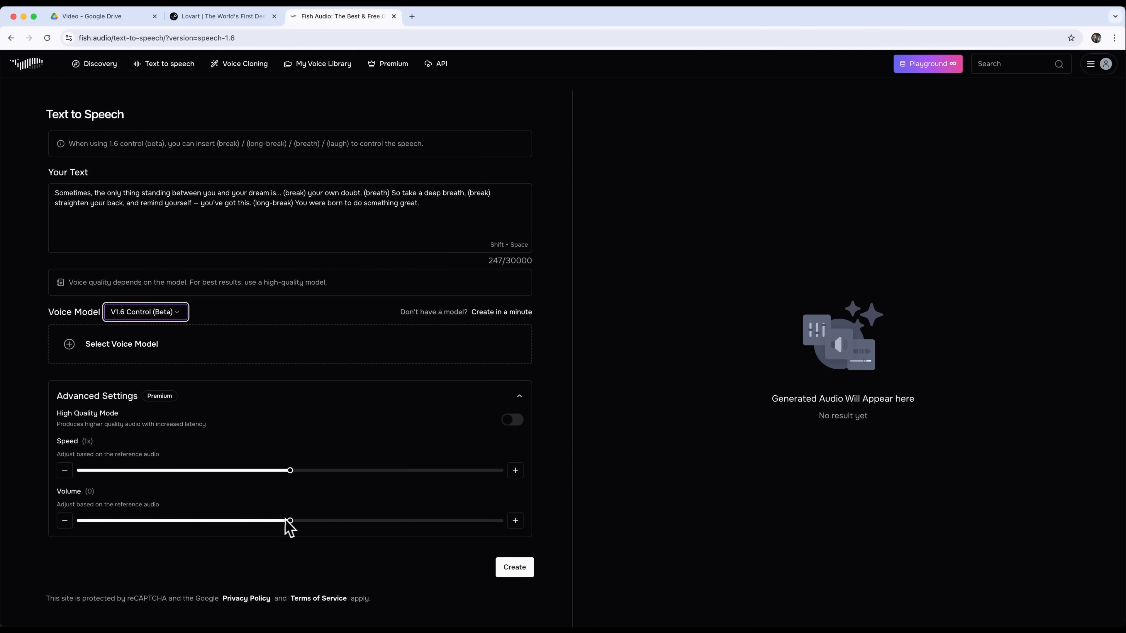
left_click(291, 471)
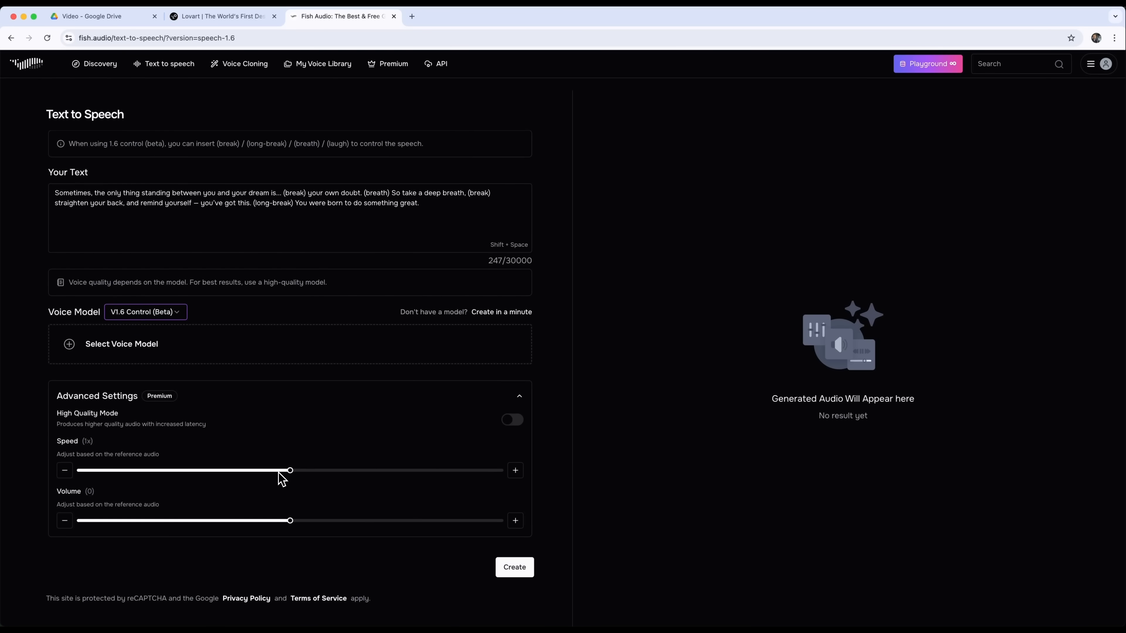
left_click(65, 471)
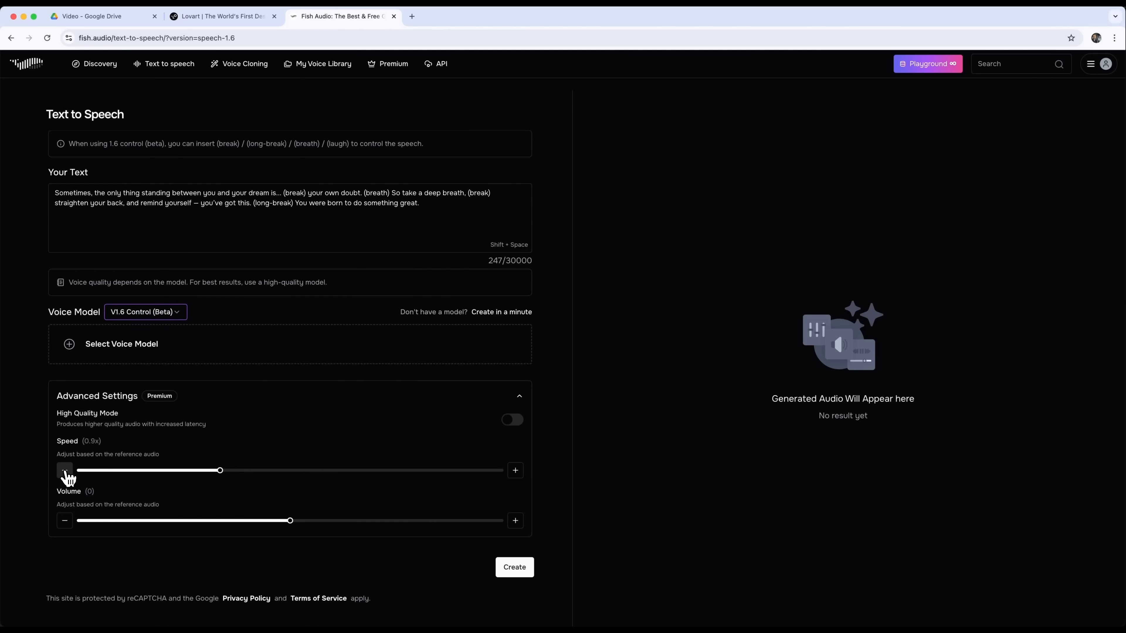
left_click(514, 567)
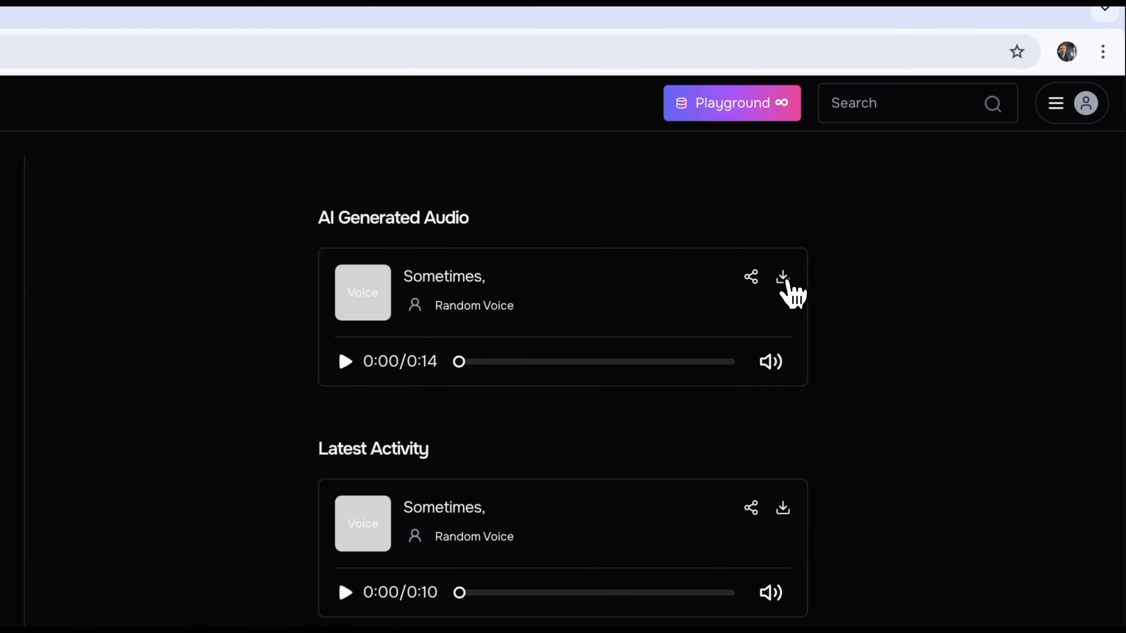
left_click(782, 279)
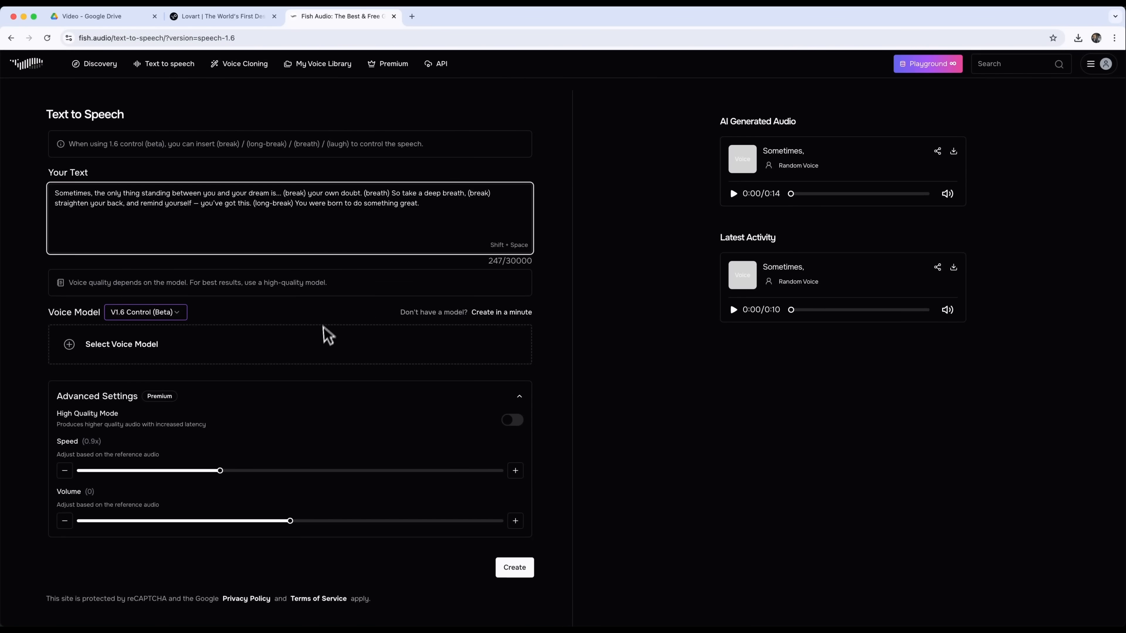
- Replace the script with the "Imagine the universe as a loaf of raisin bread" text including its cues, and use the first recently used voice
key("ctrl+a")
type("Imagine the universe as a loaf of raisin bread. (break) As it bakes, the raisins move farther apart. (laugh) That's cosmic expansion in a nutshell! (break) So next time you eat toast, (breath) think about galaxies.")
left_click(188, 348)
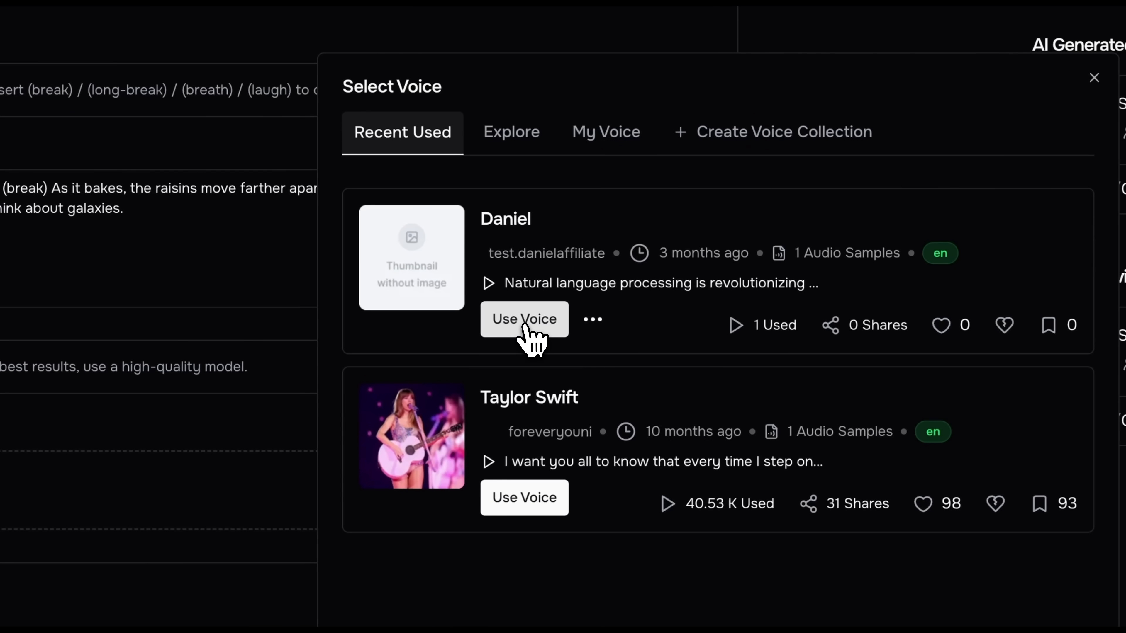
left_click(529, 331)
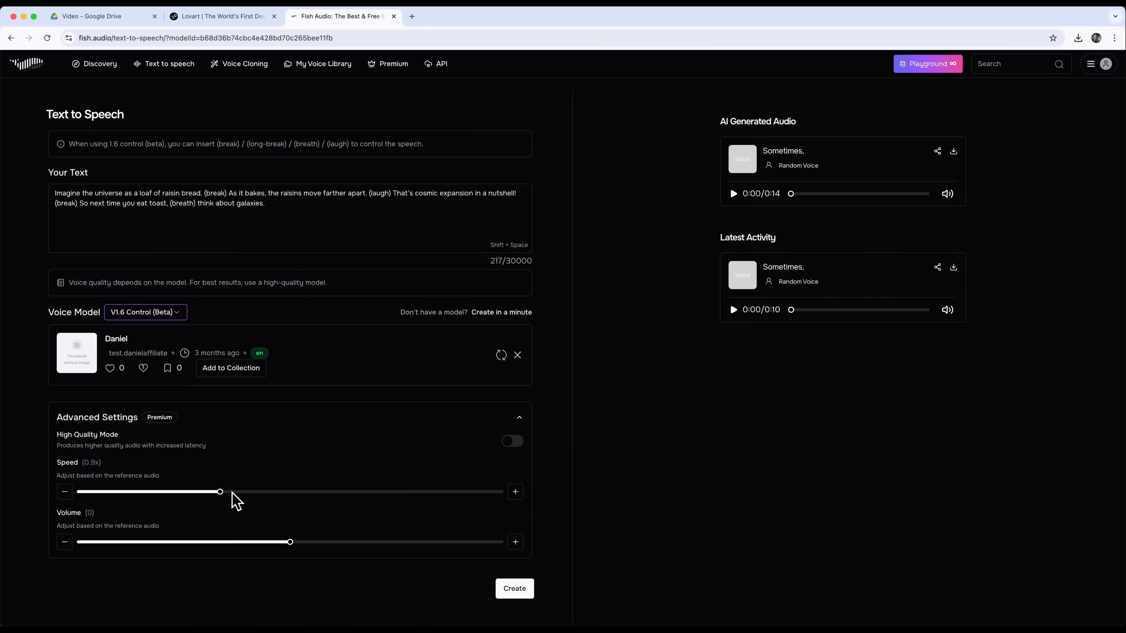
- Set the speed to 1x, check the (break), (laugh) and (breath) cues in the script, and generate the audio
left_click(516, 491)
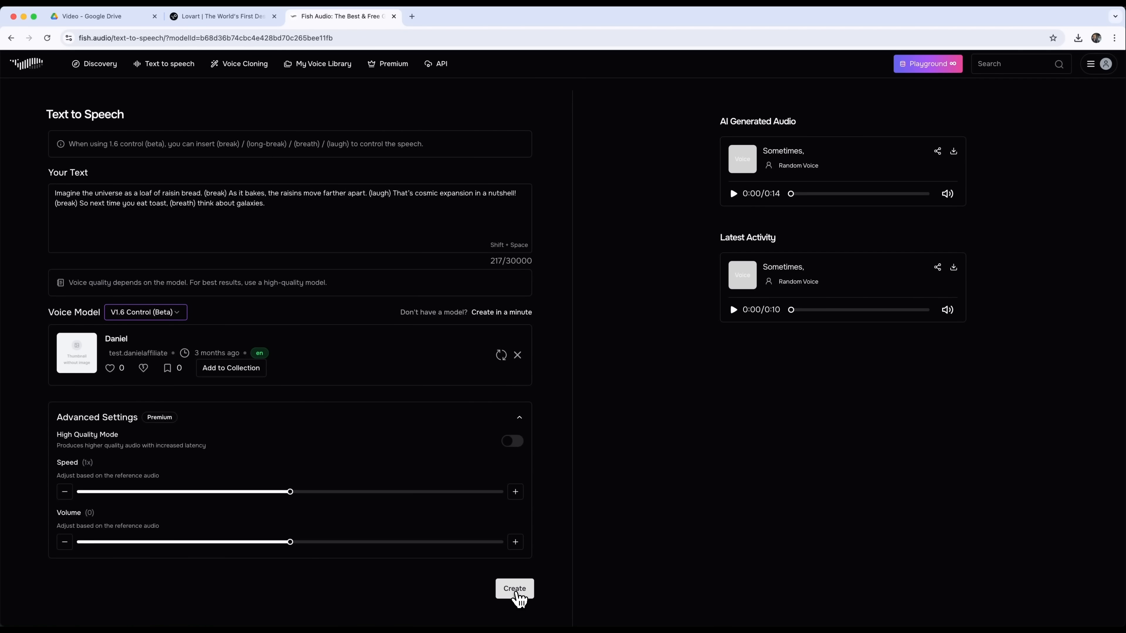
double_click(216, 193)
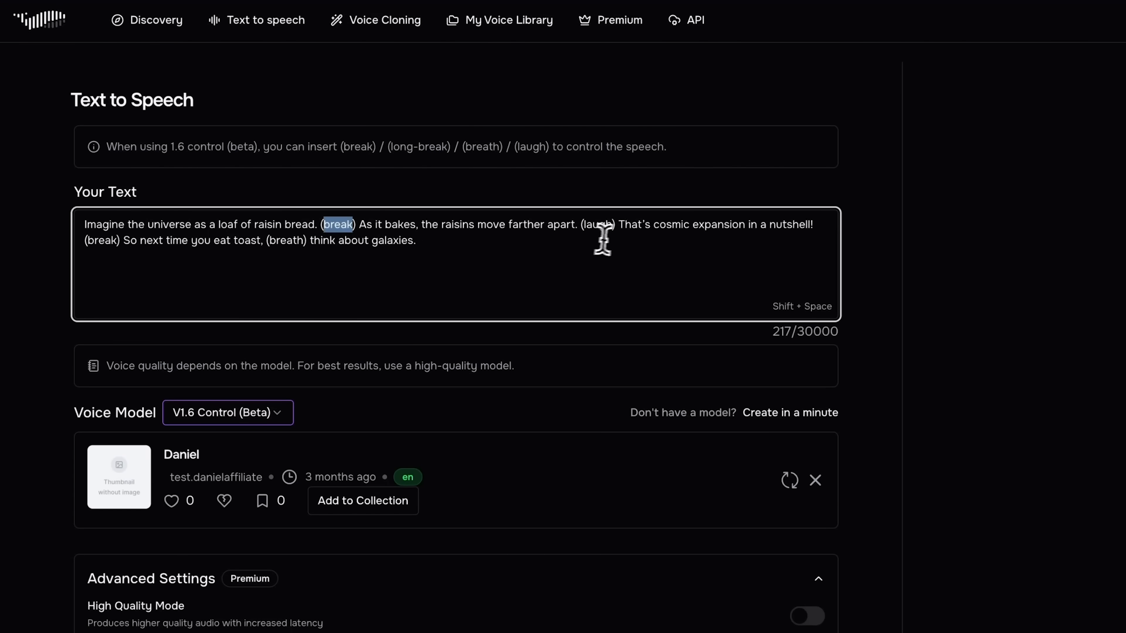
double_click(598, 225)
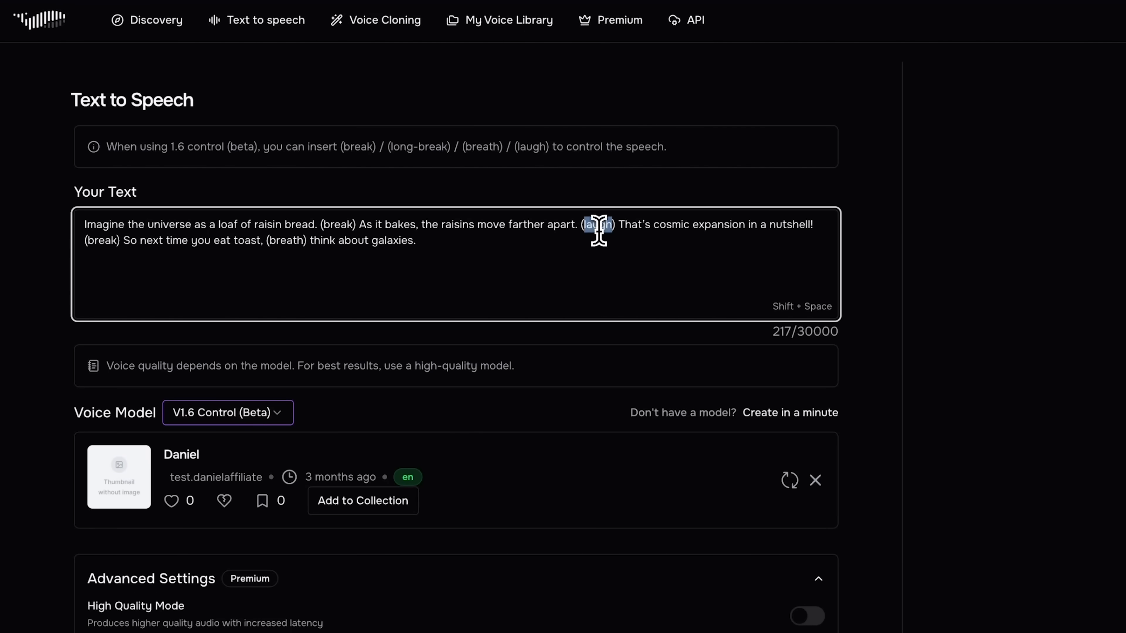
double_click(295, 241)
left_click(528, 592)
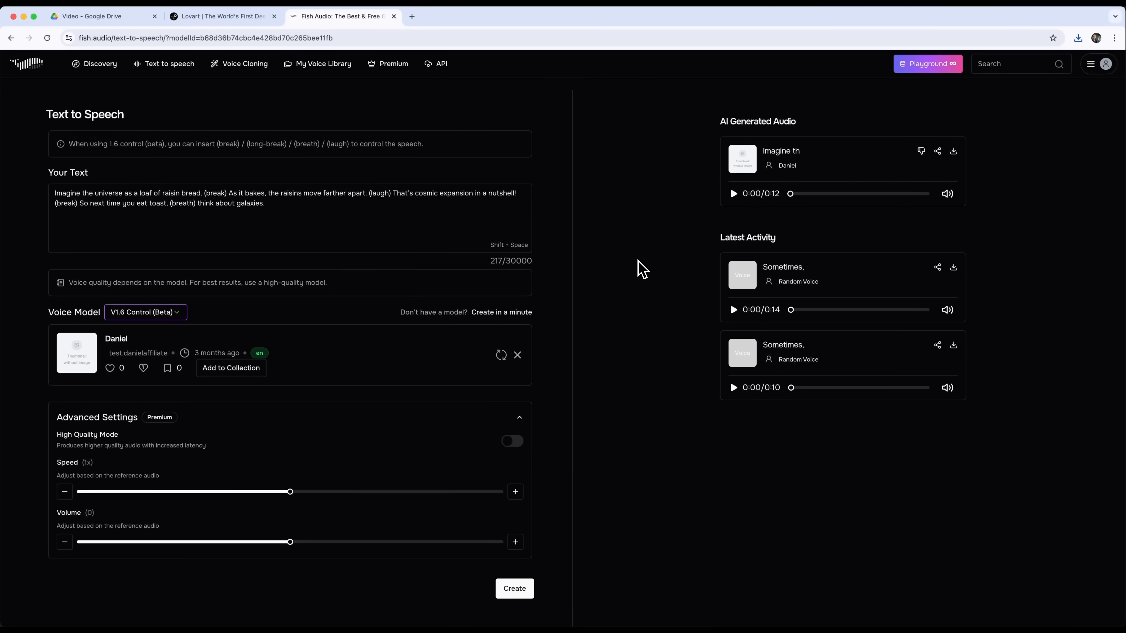
- Generate speech for a new script, "So, basically, AI is just like a toddler with access to all the internet…", using the Elon Musk(Noise reduction) voice
left_click(313, 228)
key("super+a")
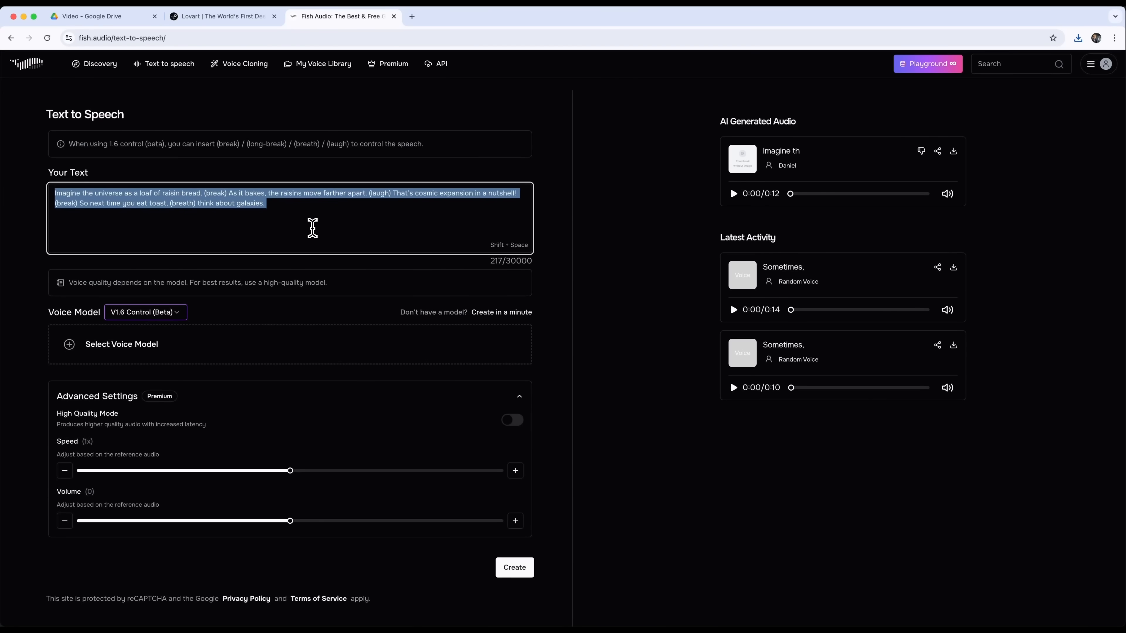
type("So, basically, AI is just like a toddler with access to all the internet. And somehow, we think it's a good idea to give it a job.")
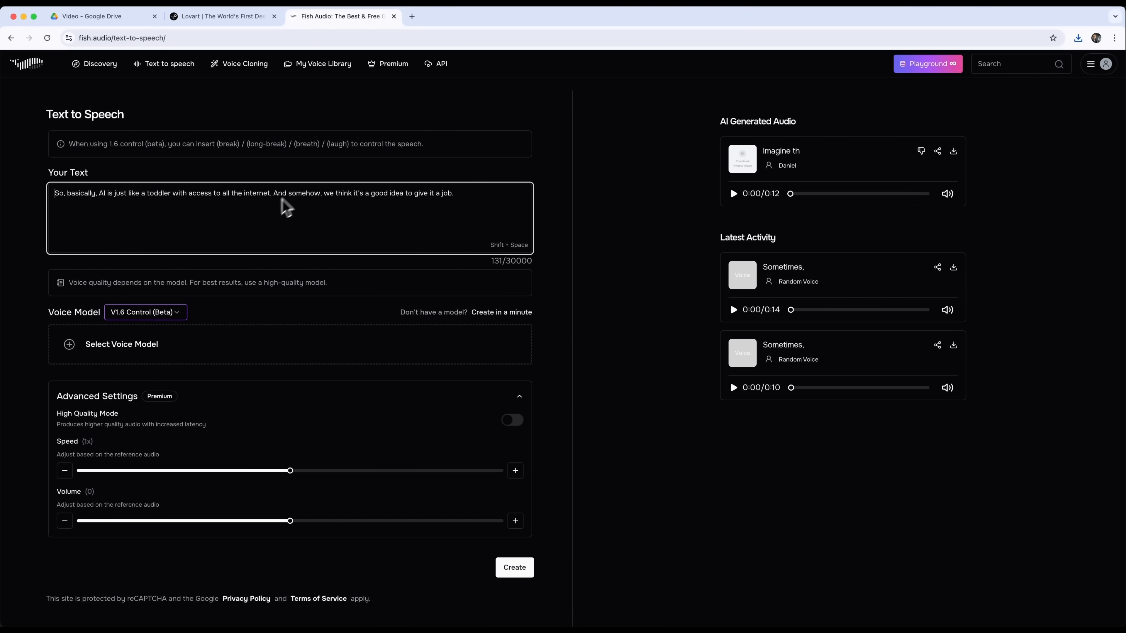
left_click(236, 352)
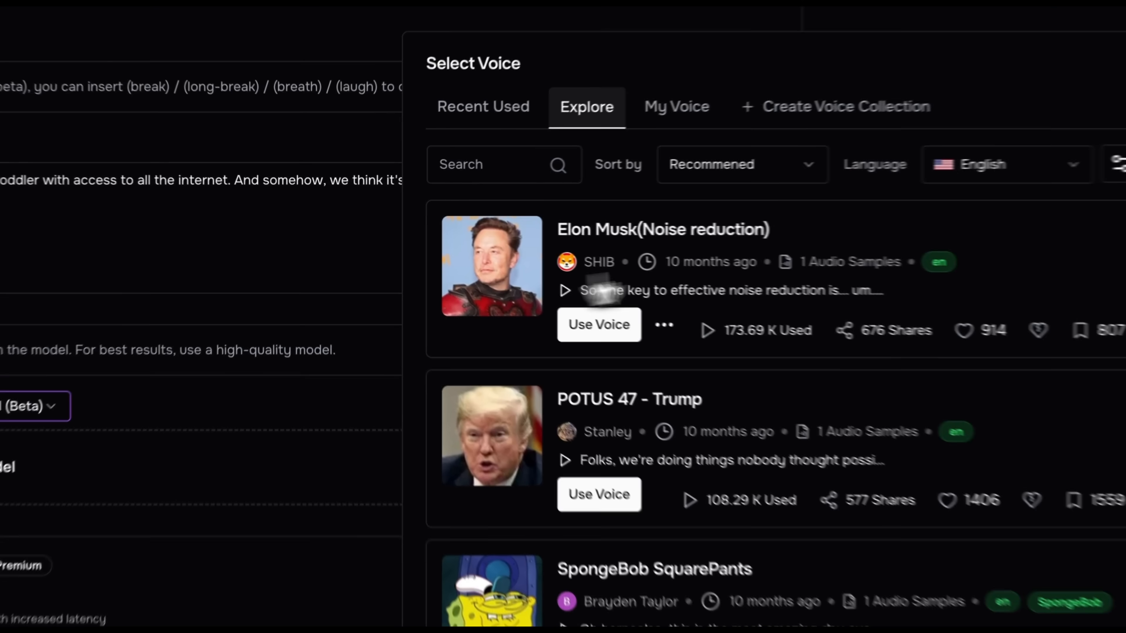
left_click(596, 326)
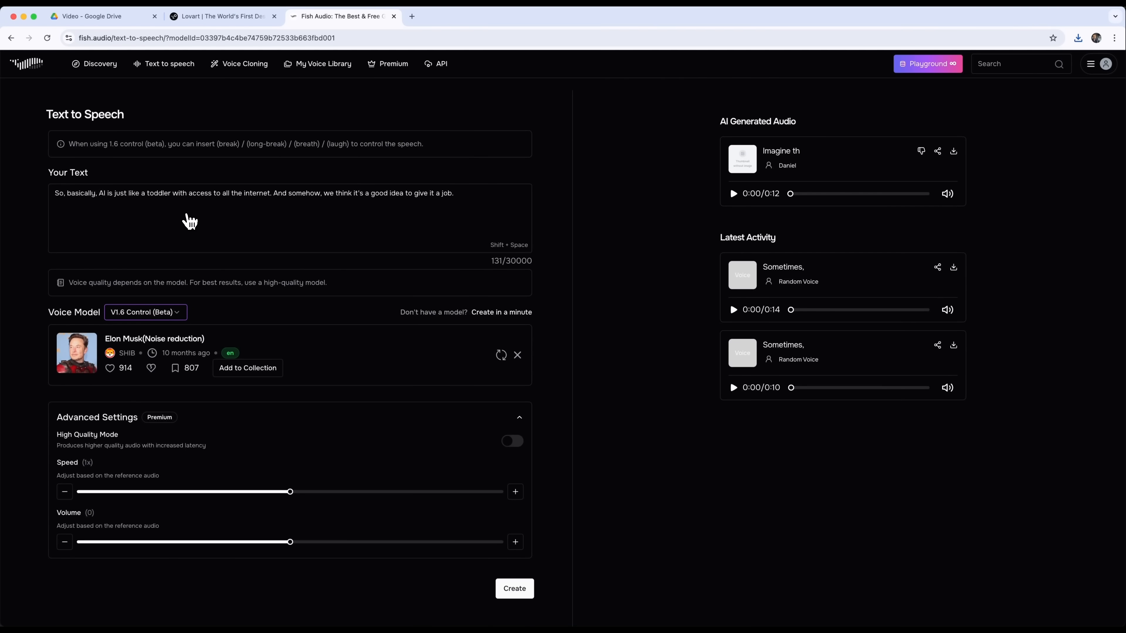
left_click(522, 593)
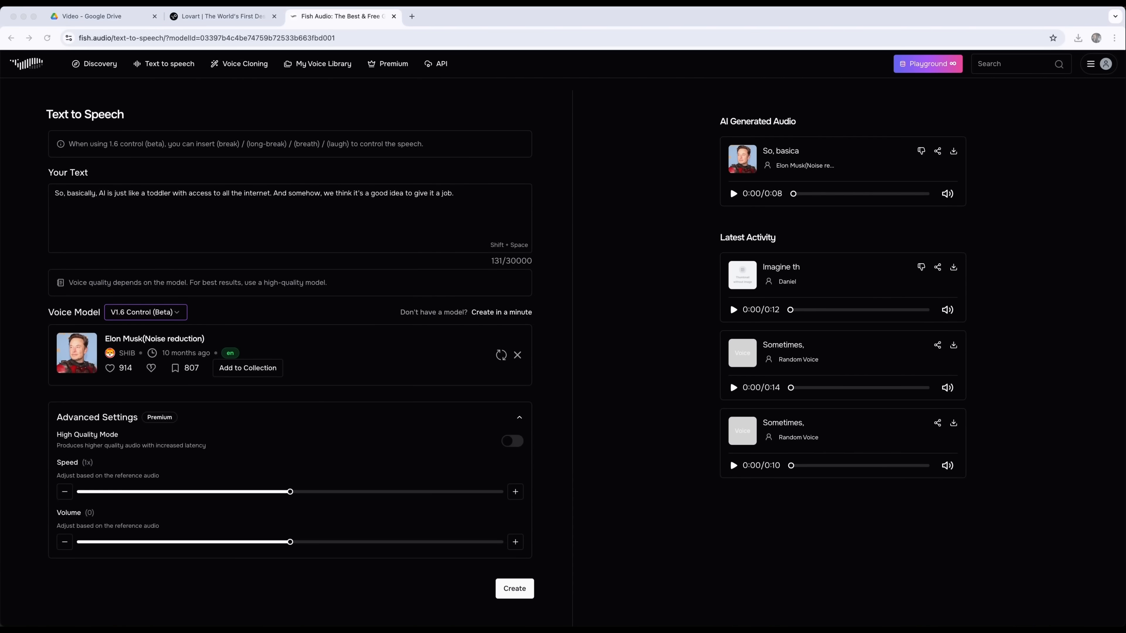
- Generate speech for the "Ladies and gentlemen, I've met many cats in my life" Garfield script using the POTUS 47 - Trump voice instead
left_click(359, 218)
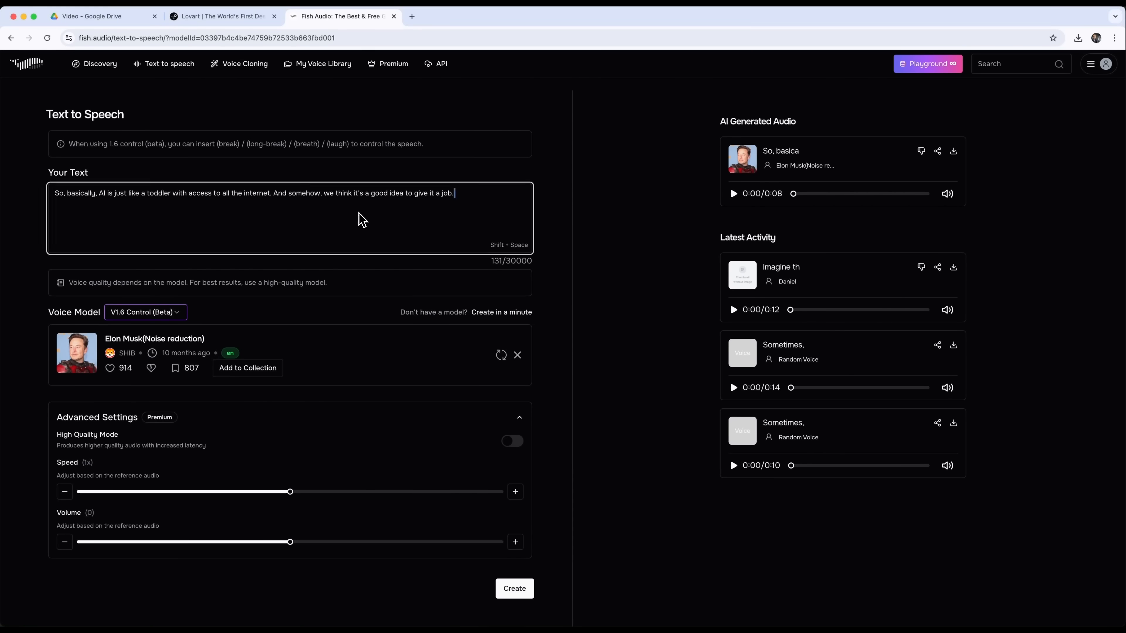
key("ctrl+a")
type("Ladies and gentlemen, I've met many cats in my life. Some good, some fake. But I can tell you this — Garfield, incredible cat. Absolutely tremendous. Way better than Sleepy Tom.")
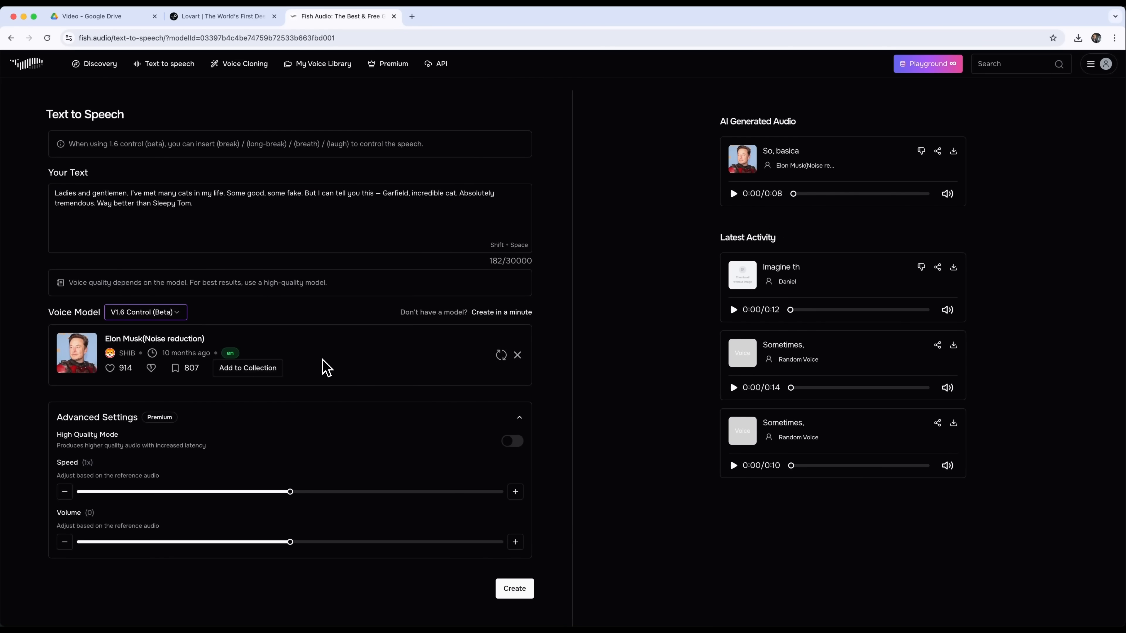
left_click(517, 354)
left_click(384, 347)
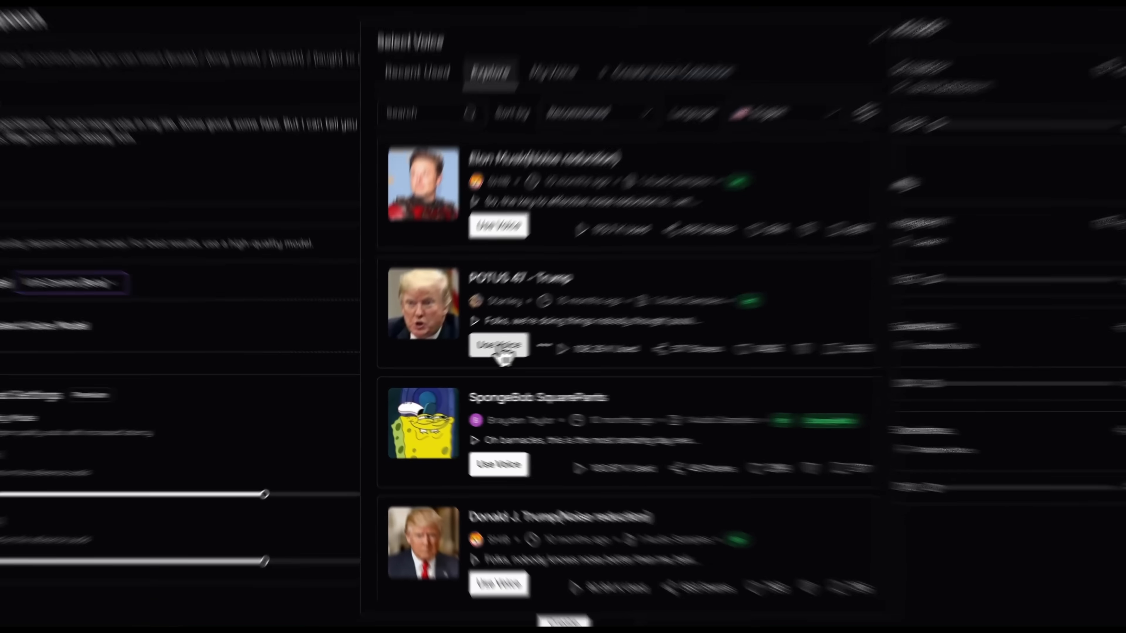
left_click(500, 348)
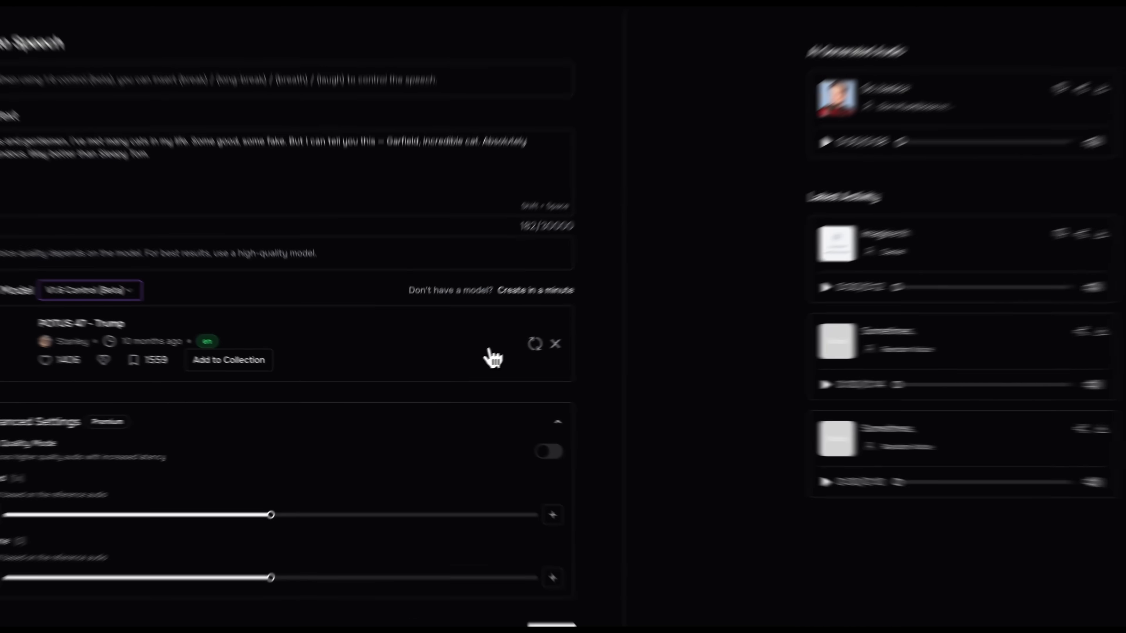
left_click(514, 591)
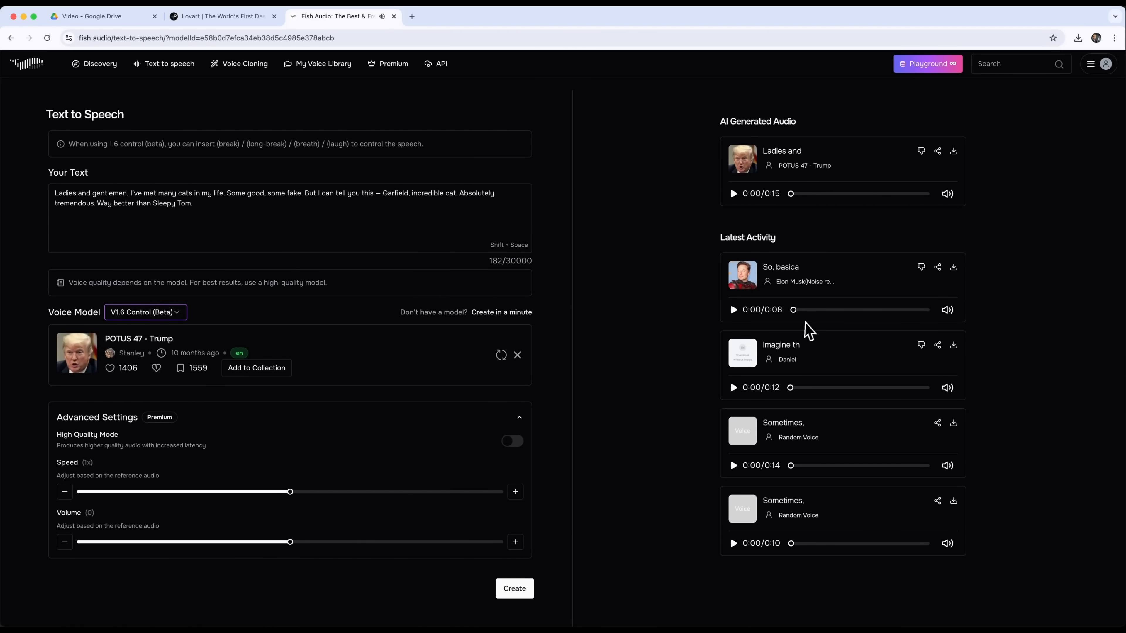
- View the Voice Acting Studio, open Voice Cloning and review the Build New Voice form from the type options to the input audio section
left_click(164, 63)
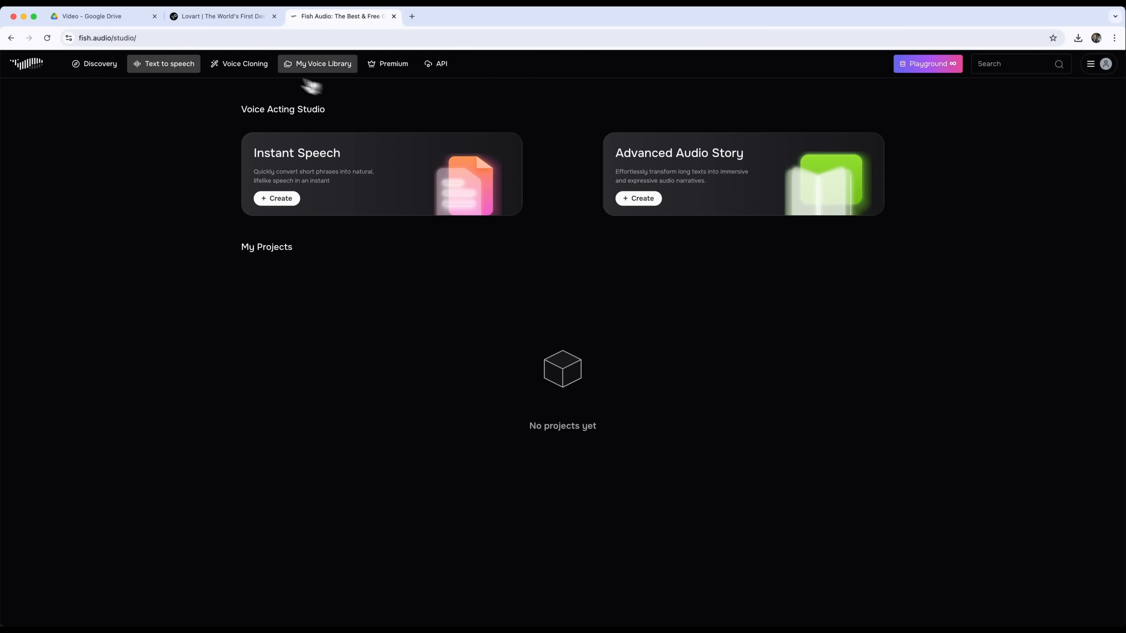
left_click(259, 68)
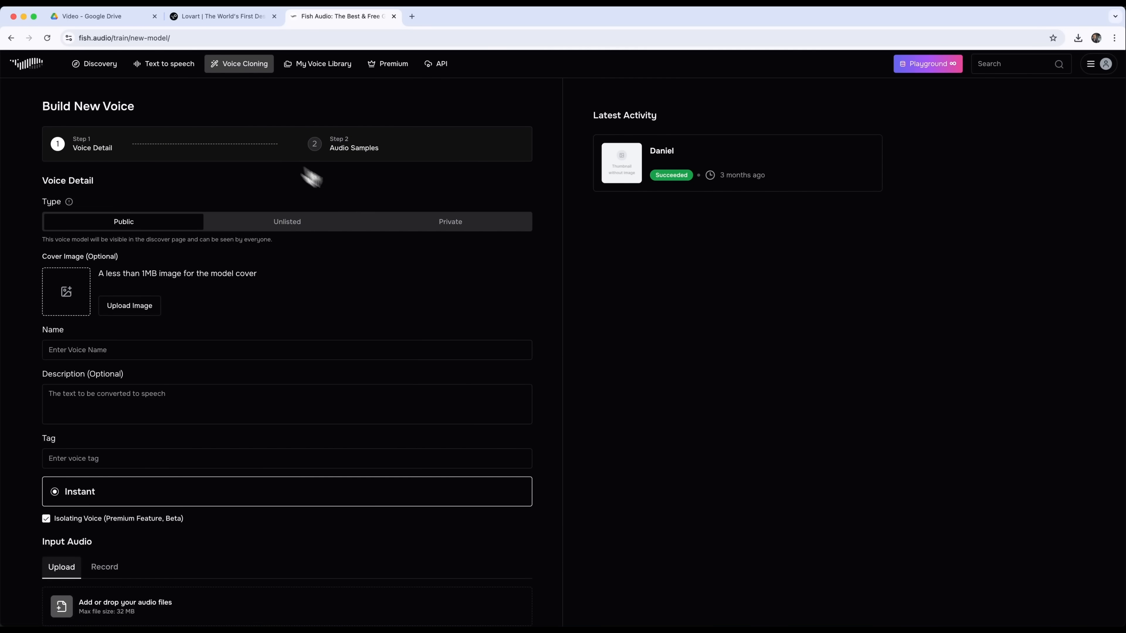
scroll(394, 222, "down", 1)
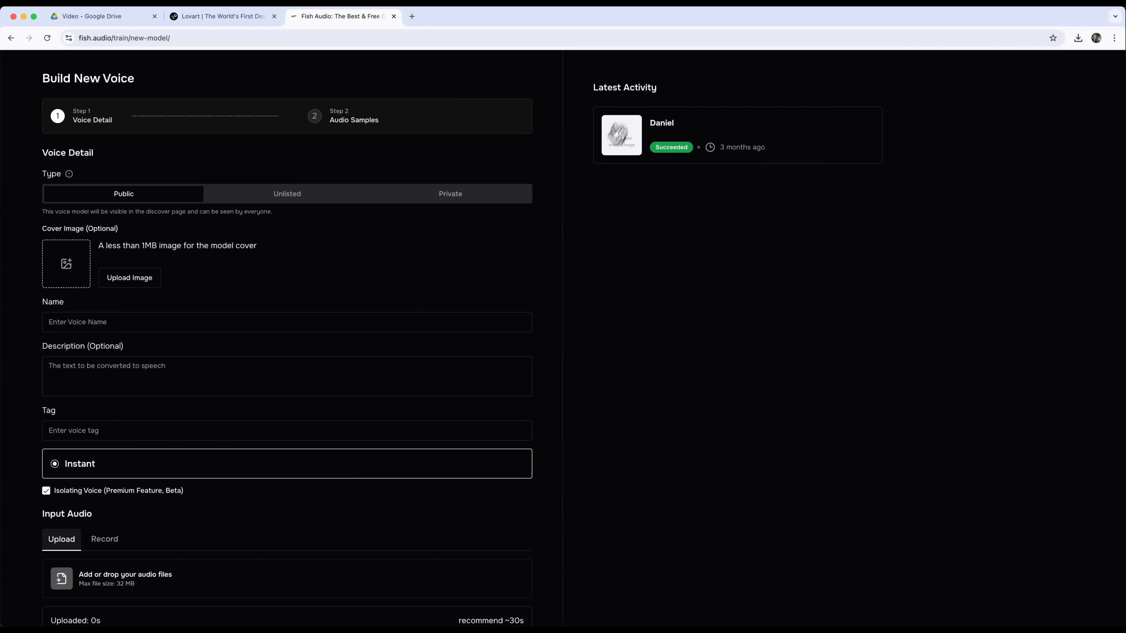
scroll(414, 272, "down", 3)
scroll(417, 275, "down", 1)
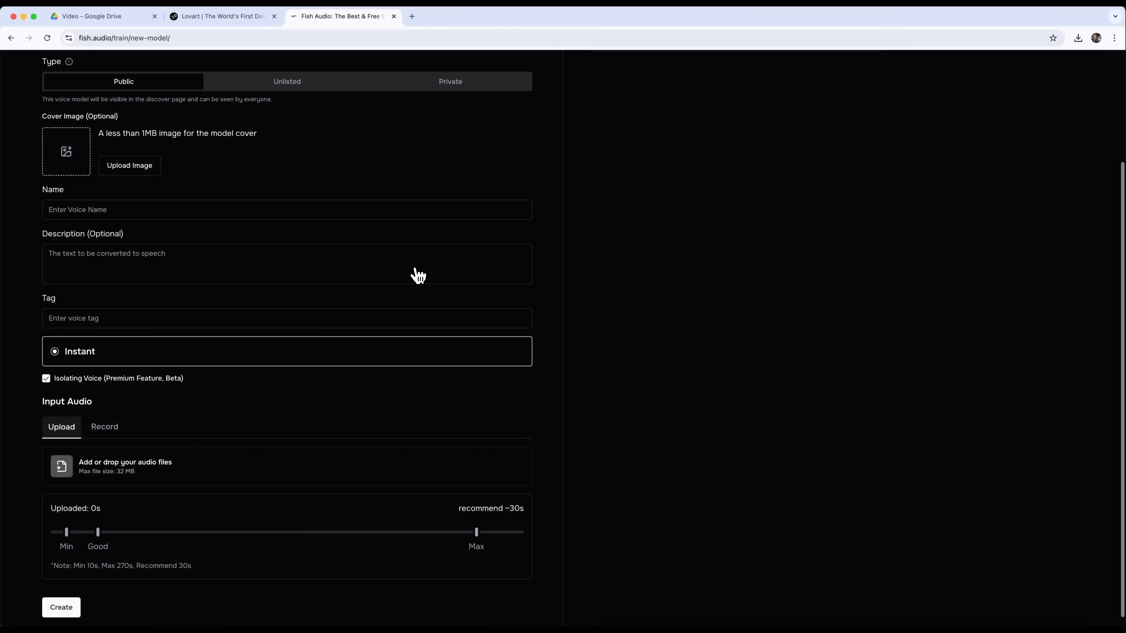
scroll(419, 283, "up", 5)
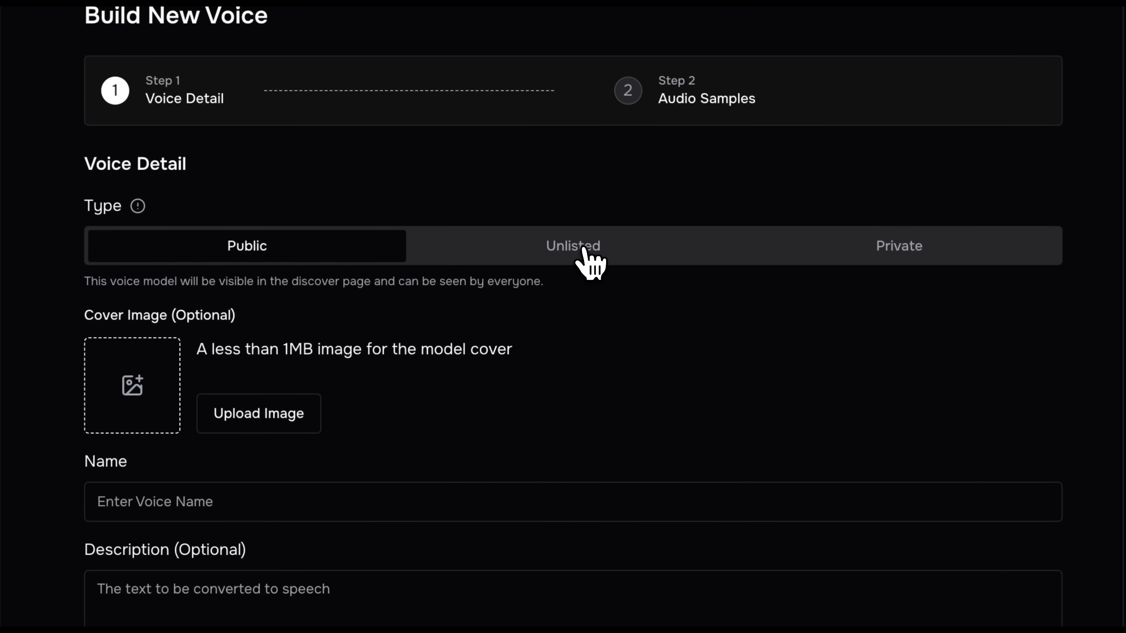
- Compare the Private and Public type options for the new voice and view the custom voices in My Voice Library
left_click(877, 257)
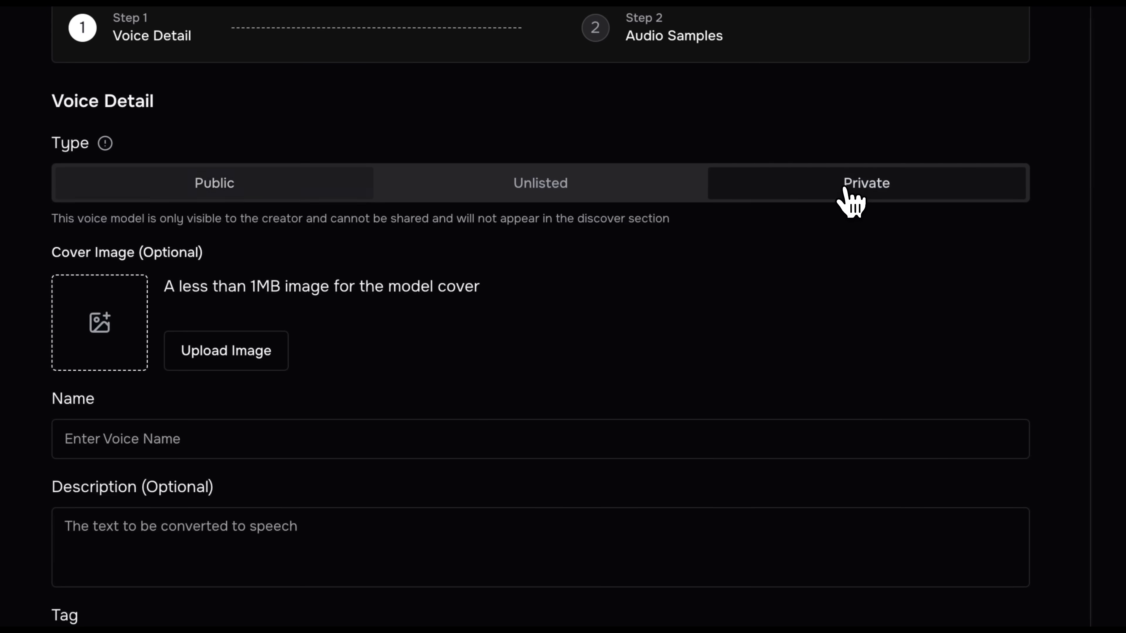
left_click(284, 191)
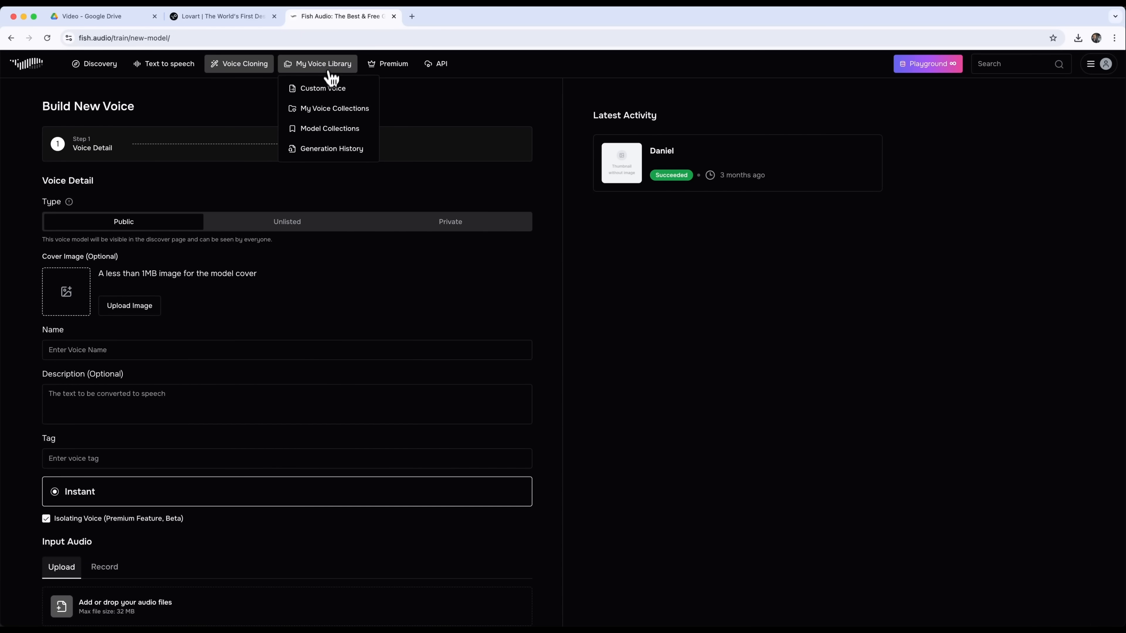
left_click(327, 88)
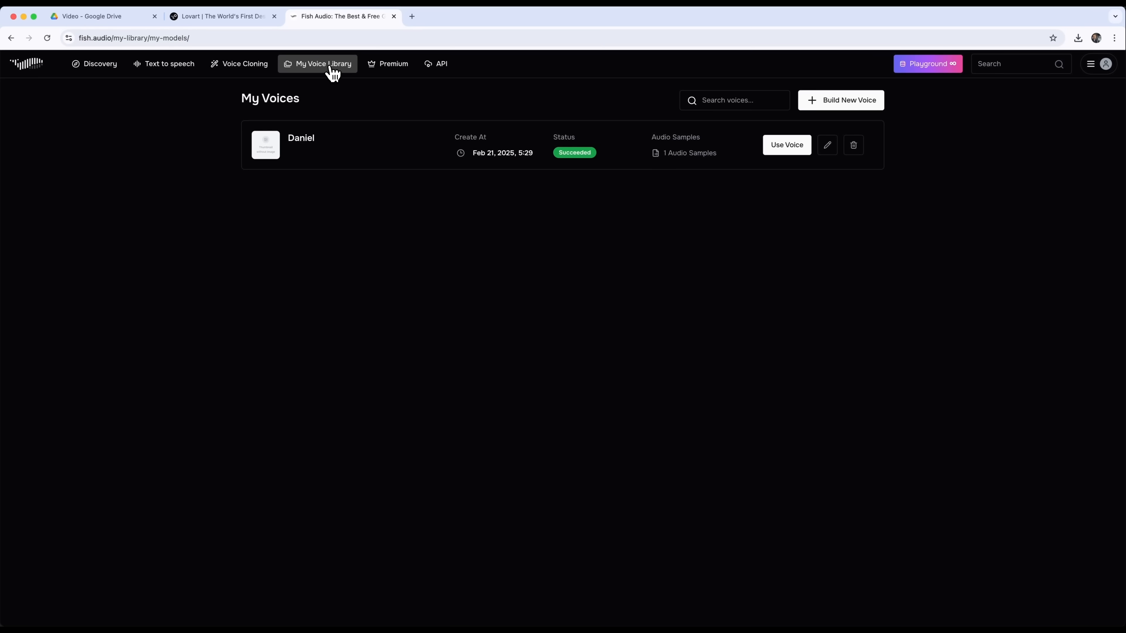
mouse_move(332, 72)
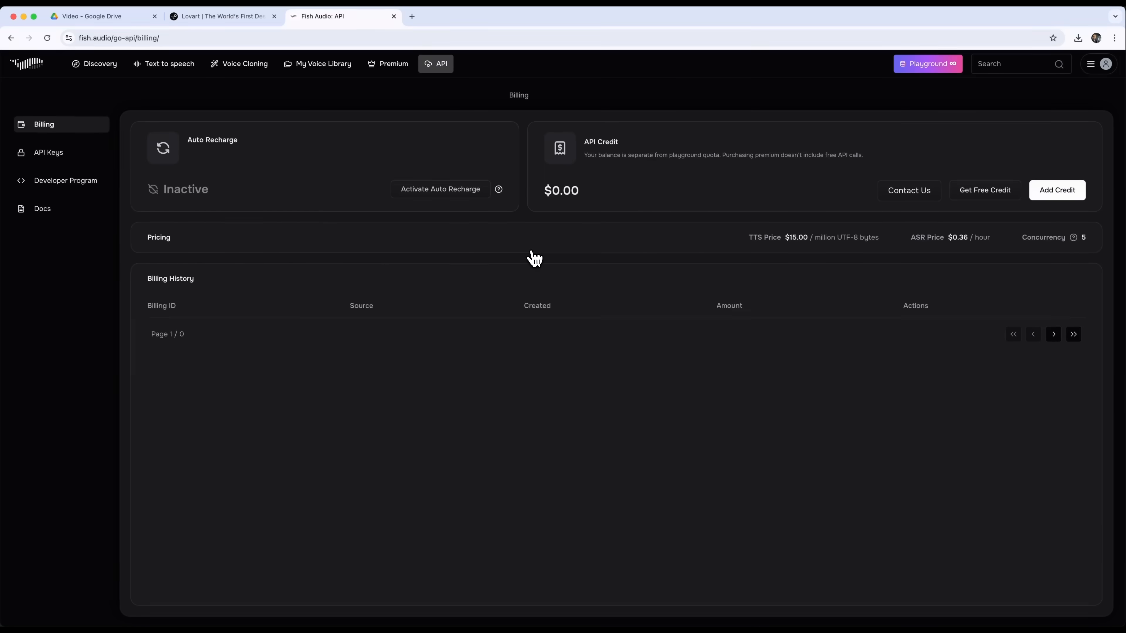
- Review the API Keys and Developer Program pages and the API documentation's introduction, and close the documentation
left_click(56, 162)
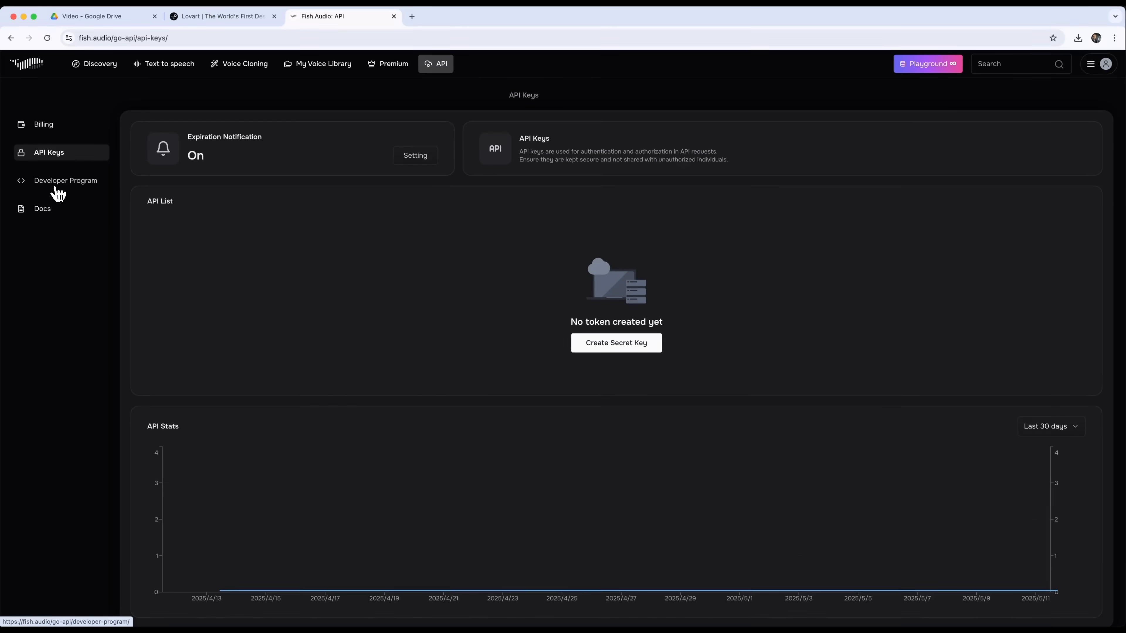
left_click(58, 190)
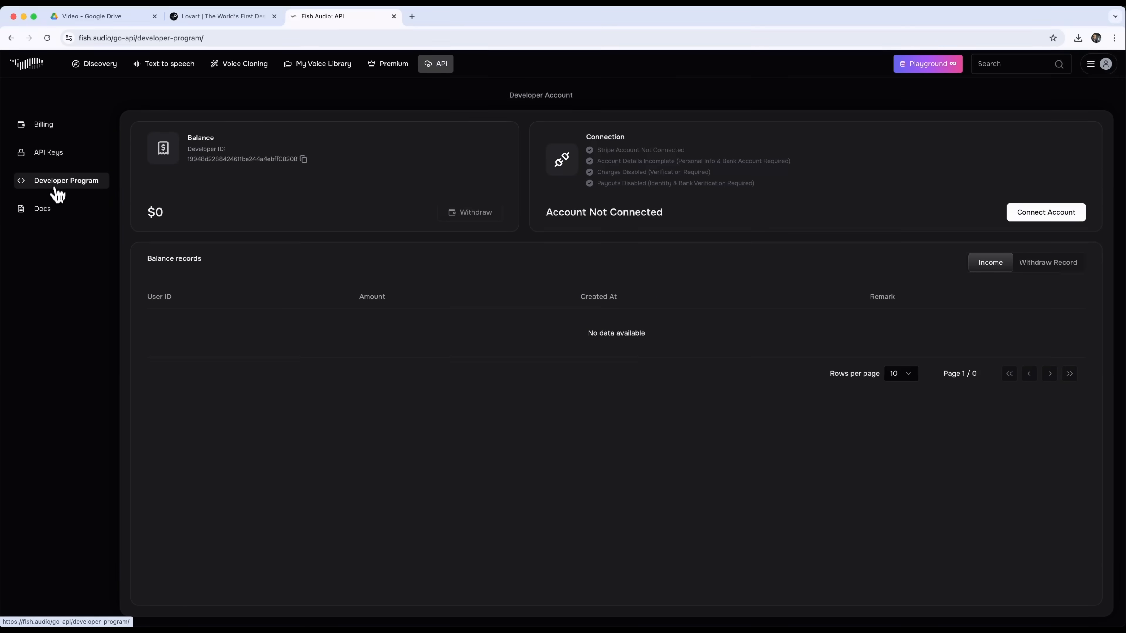
left_click(55, 217)
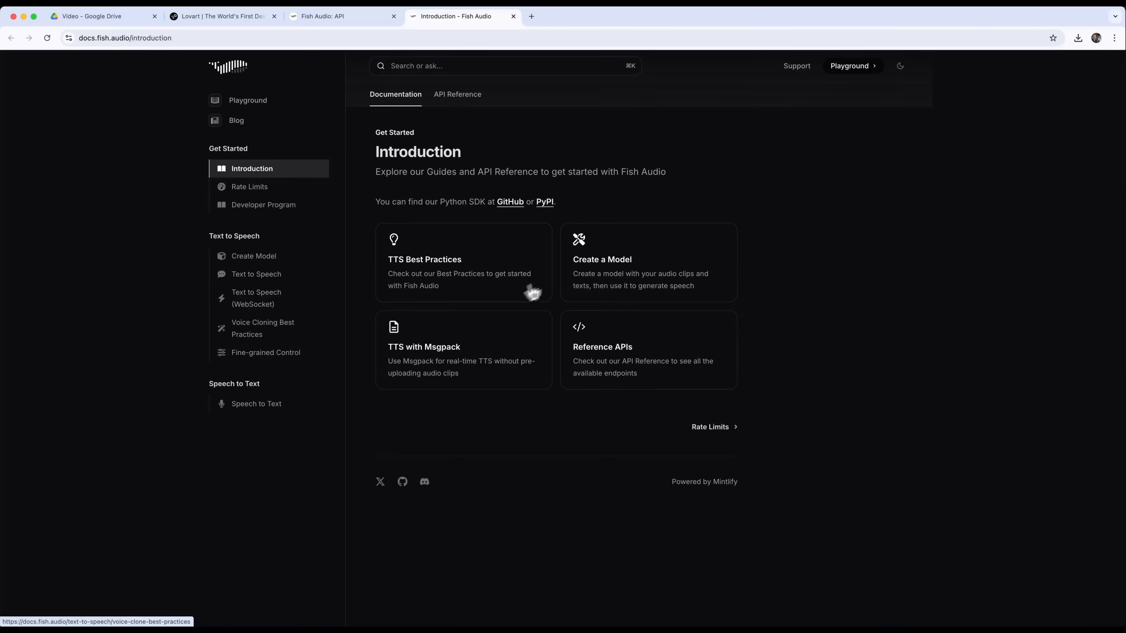
key("super+w")
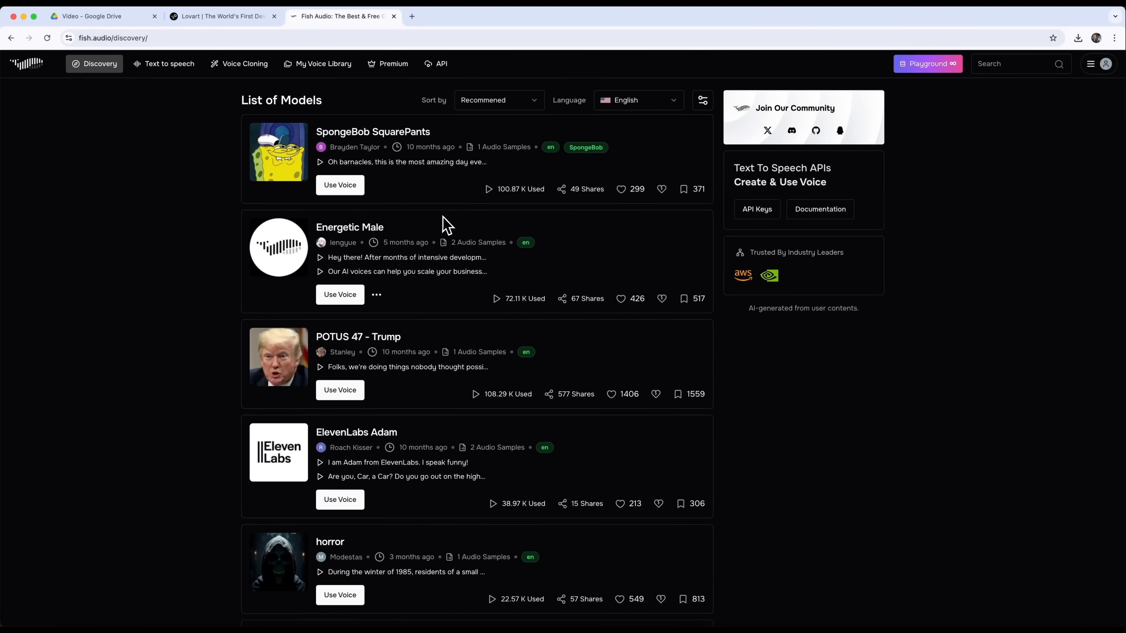
- Browse the recommended English voices in the Discovery list of models
scroll(448, 224, "down", 6)
scroll(449, 224, "down", 14)
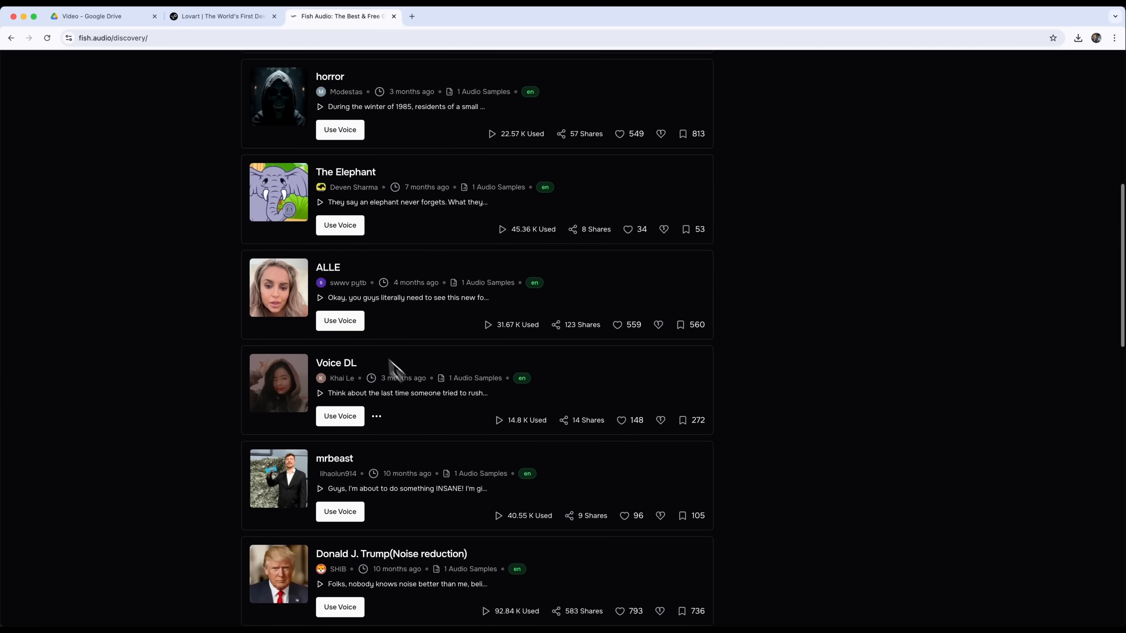
scroll(439, 395, "up", 15)
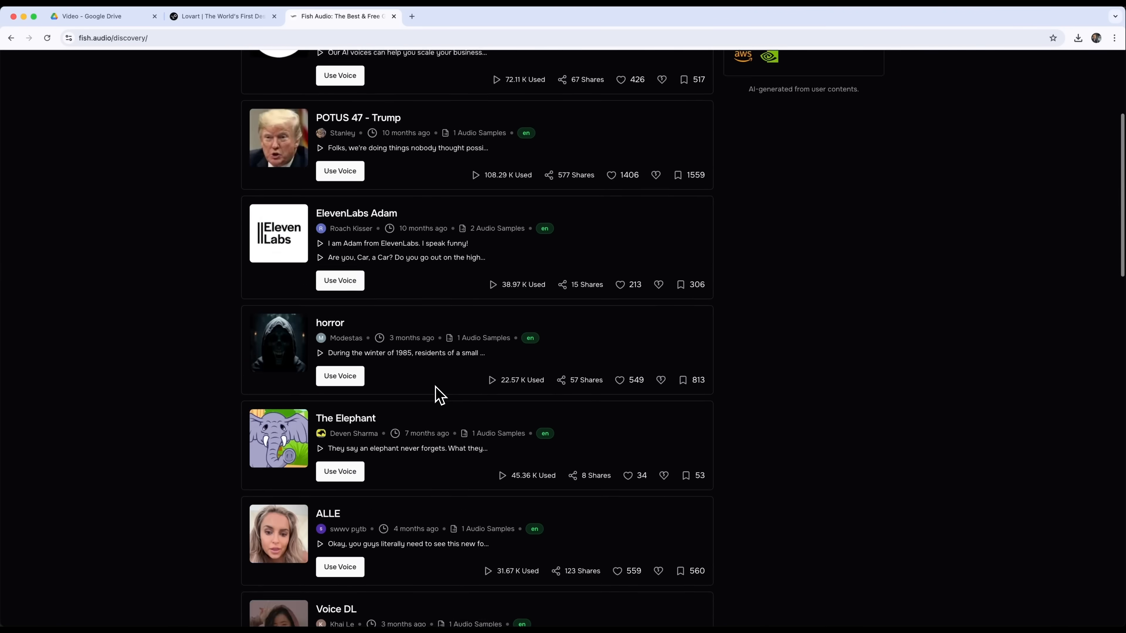